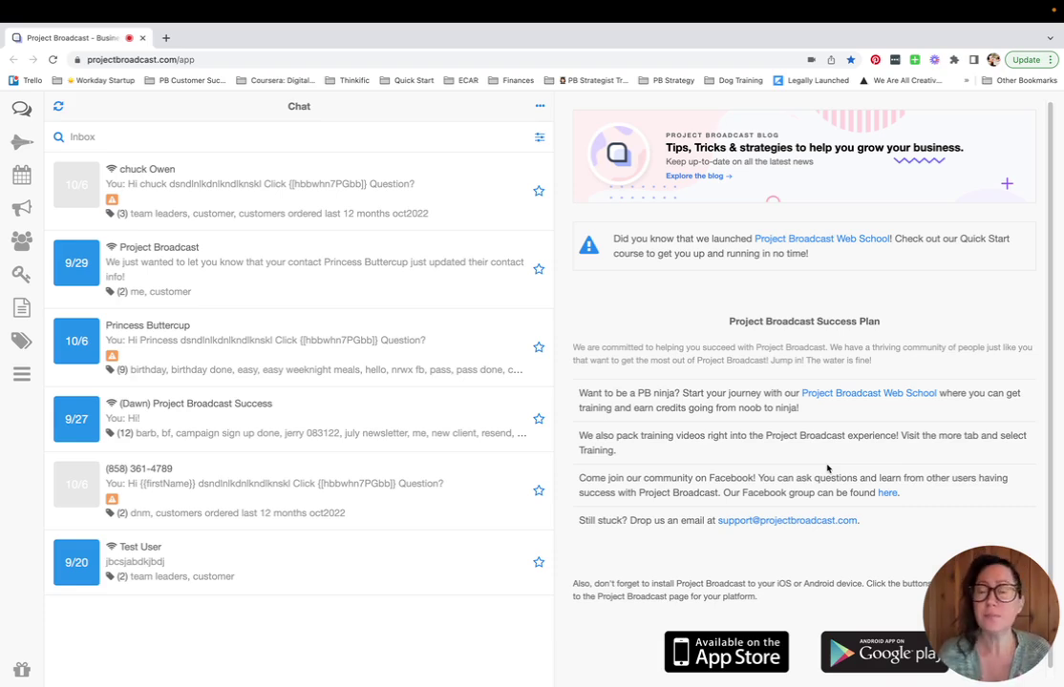
Start a new broadcast and fill its message with the 'List Clean Up Version 1' template.
left_click(21, 176)
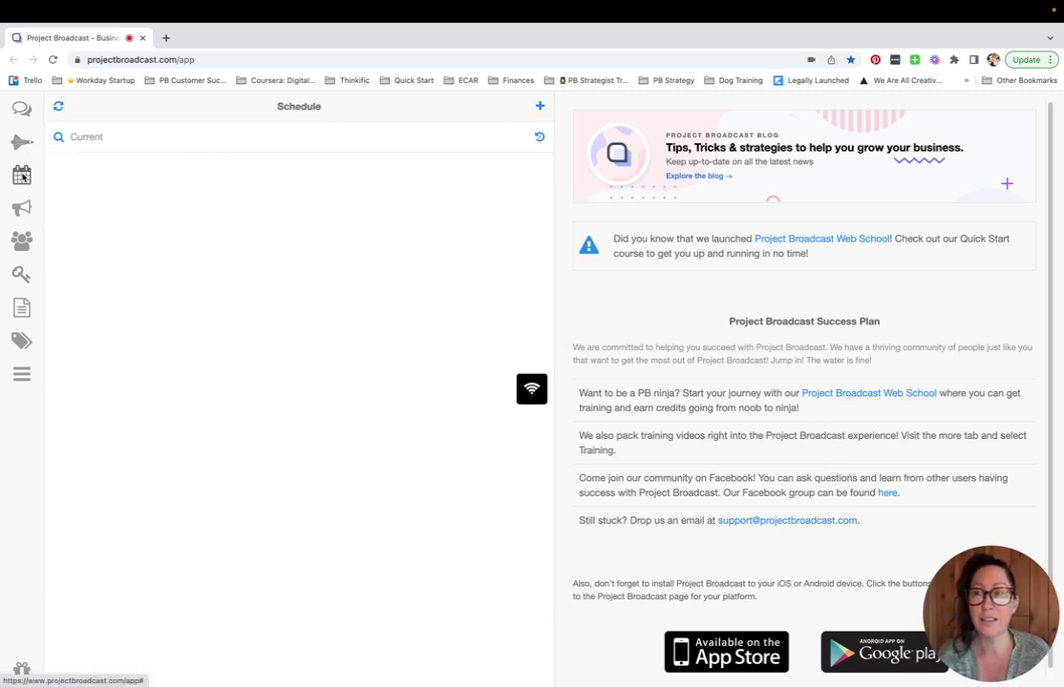
left_click(541, 109)
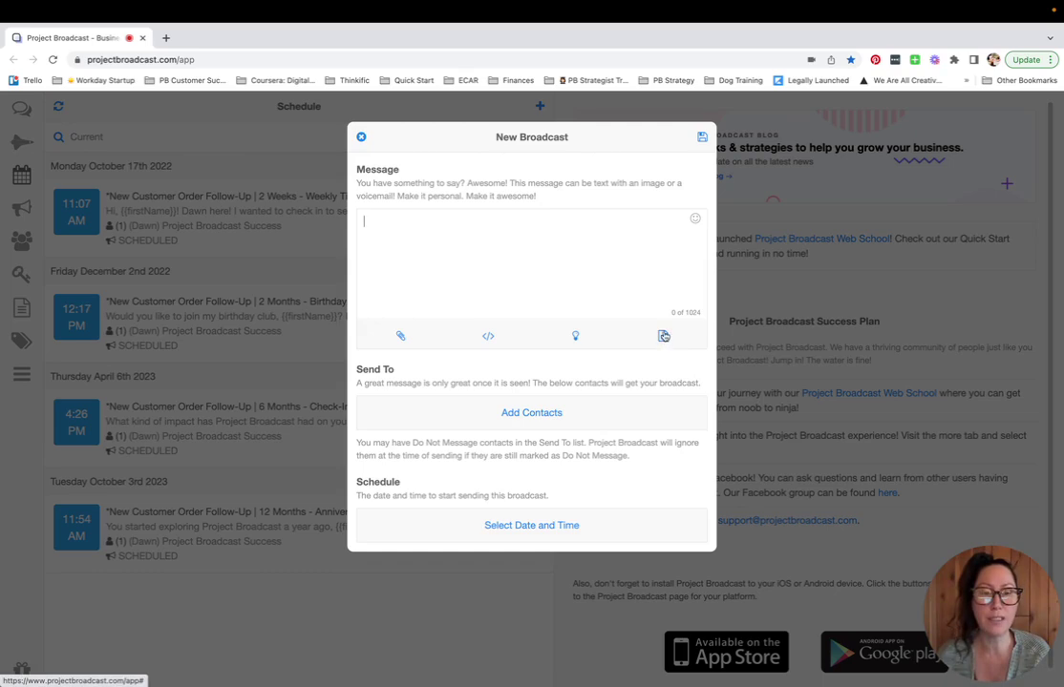
left_click(663, 338)
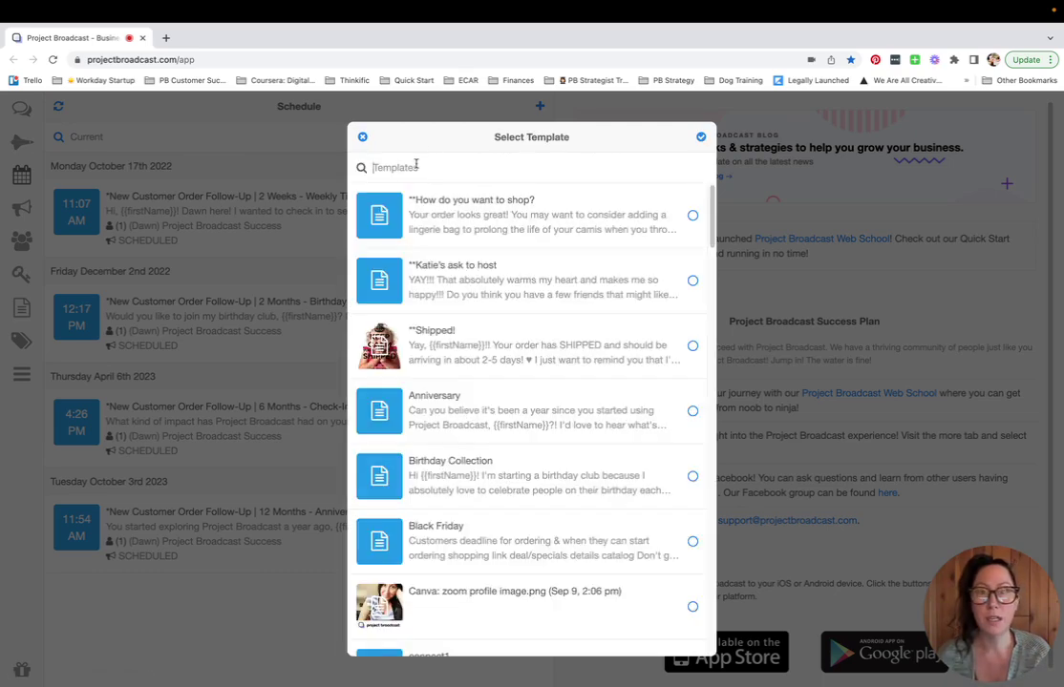
type("cle")
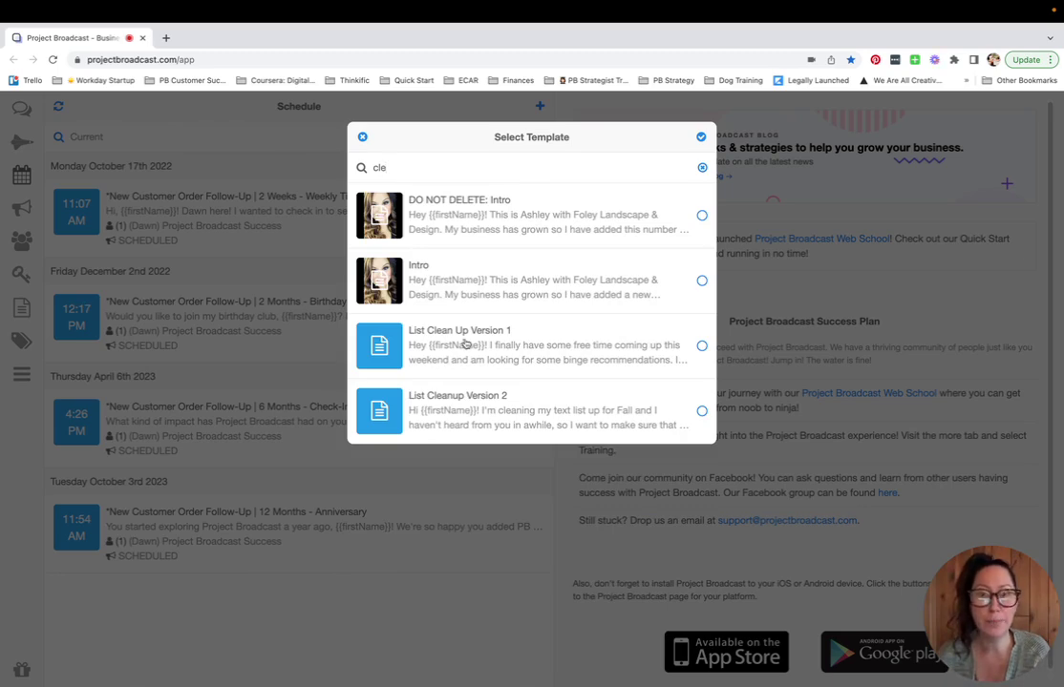
left_click(465, 344)
left_click(702, 140)
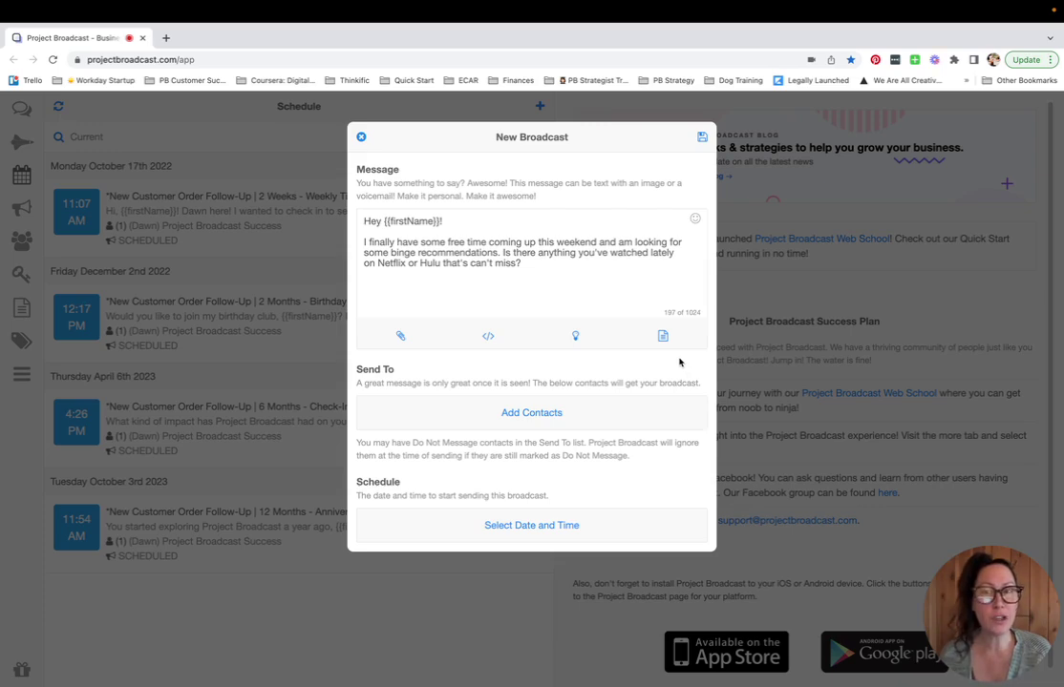
Swap in the 'List Cleanup Version 2' template, the fall clean-up asking contacts to reply STAY.
left_click(663, 339)
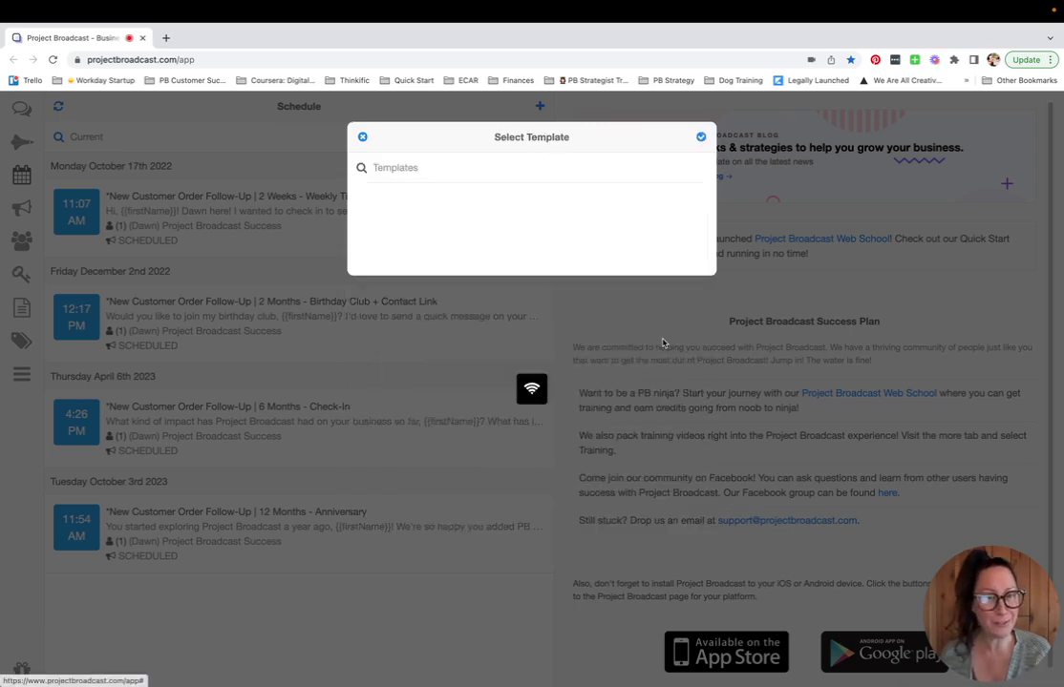
type("cle")
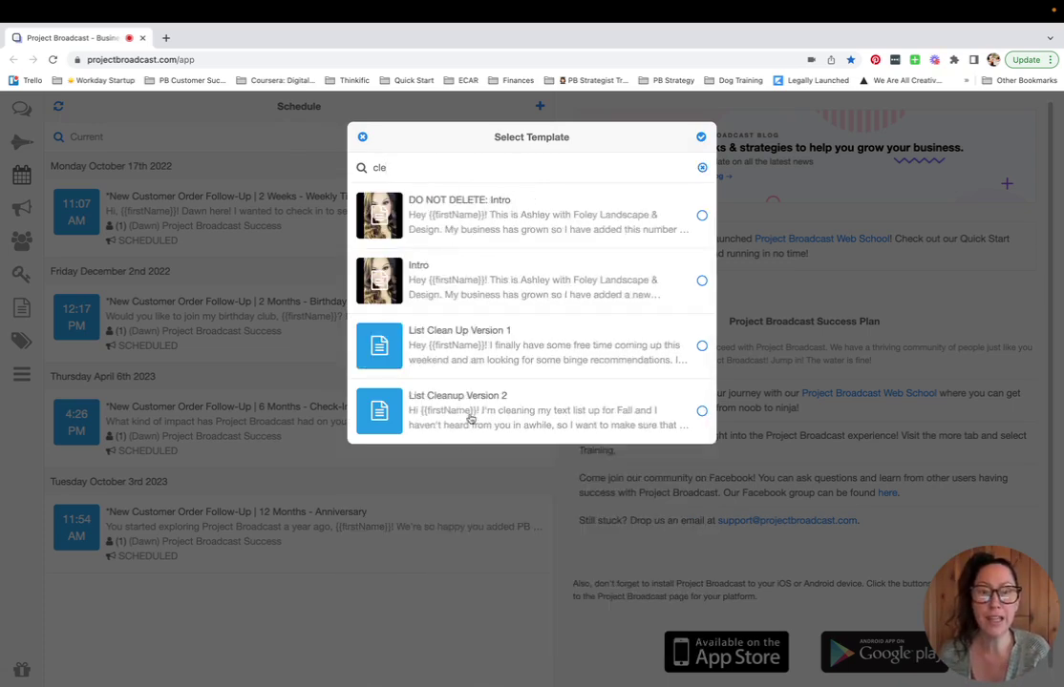
left_click(470, 419)
left_click(700, 136)
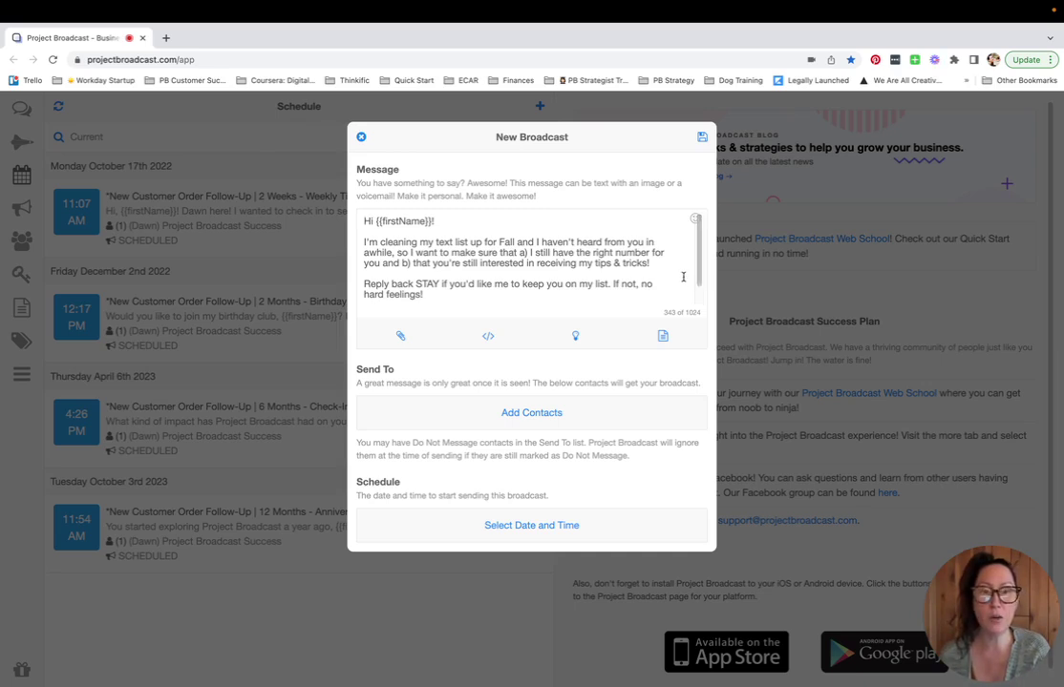
scroll(682, 276, "down", 2)
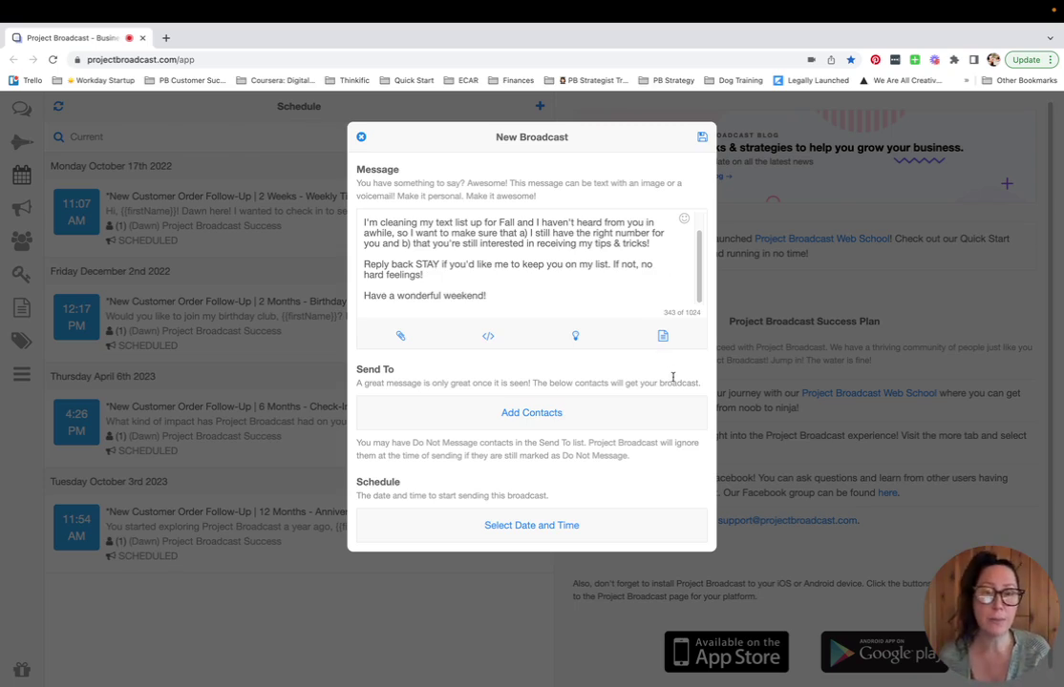
Filter recipient contacts by No Reply Since June 26, 2022, returning four matches.
left_click(532, 413)
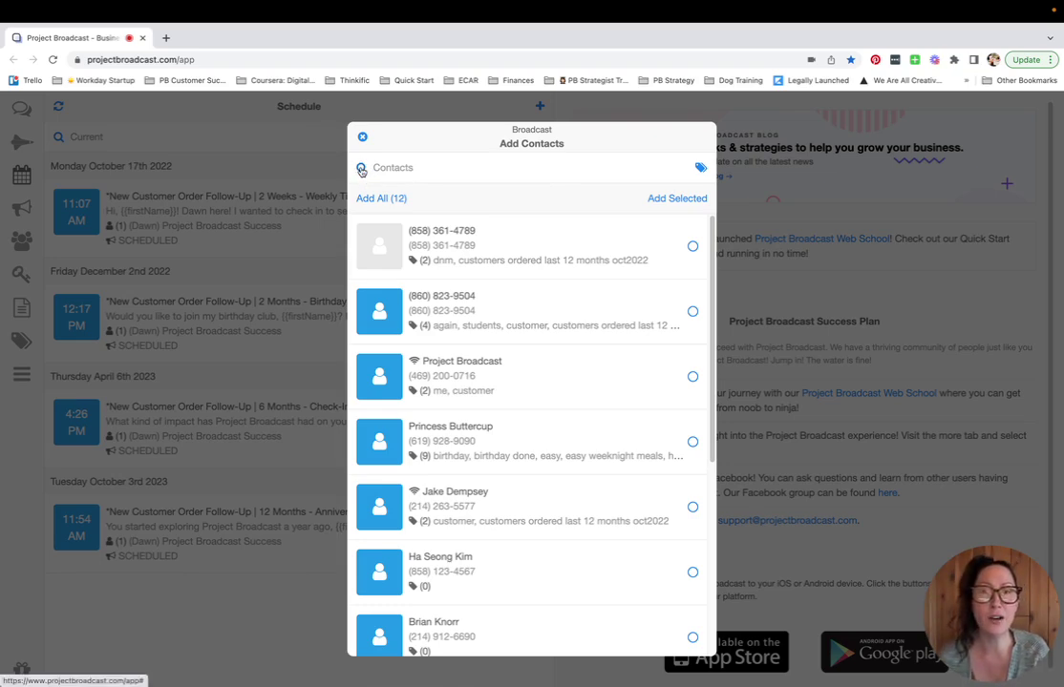
left_click(361, 169)
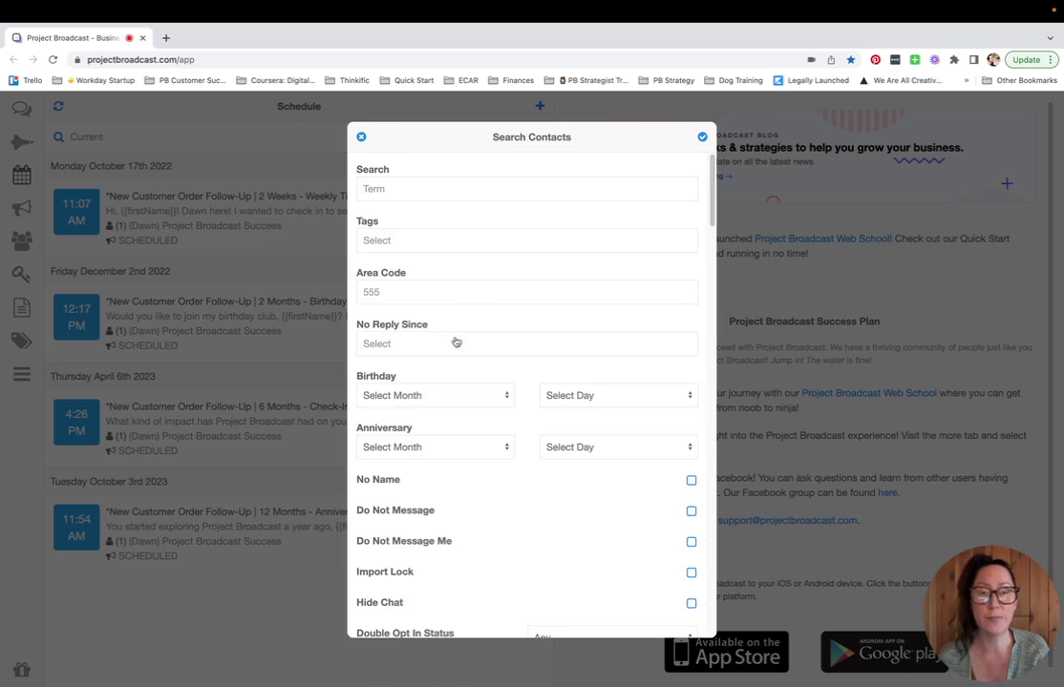
left_click(392, 345)
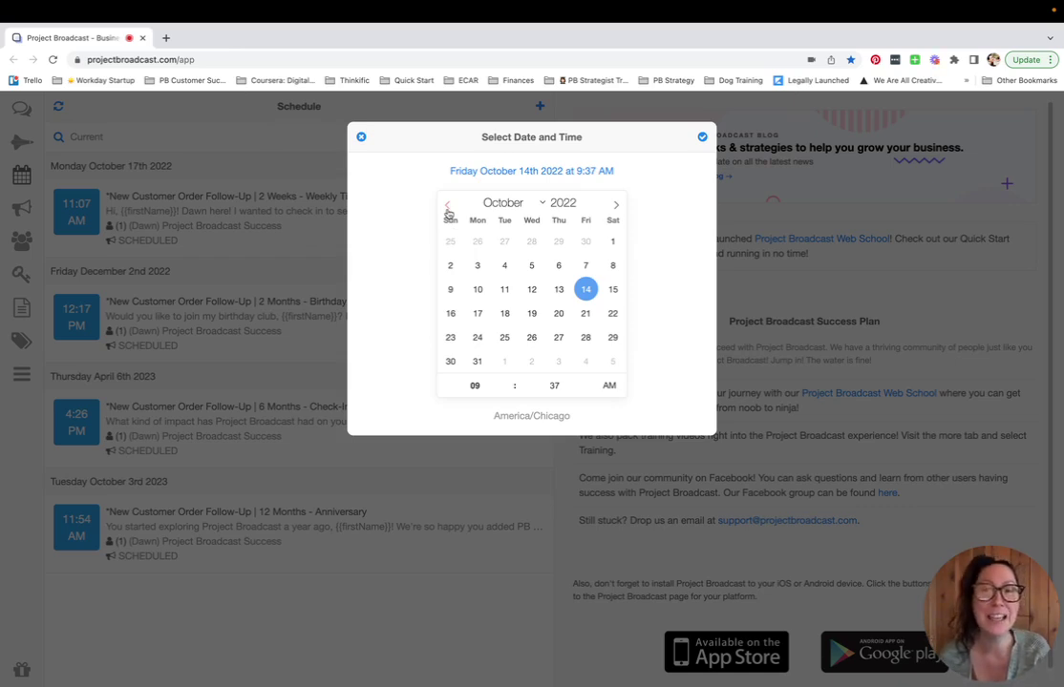
left_click(448, 206)
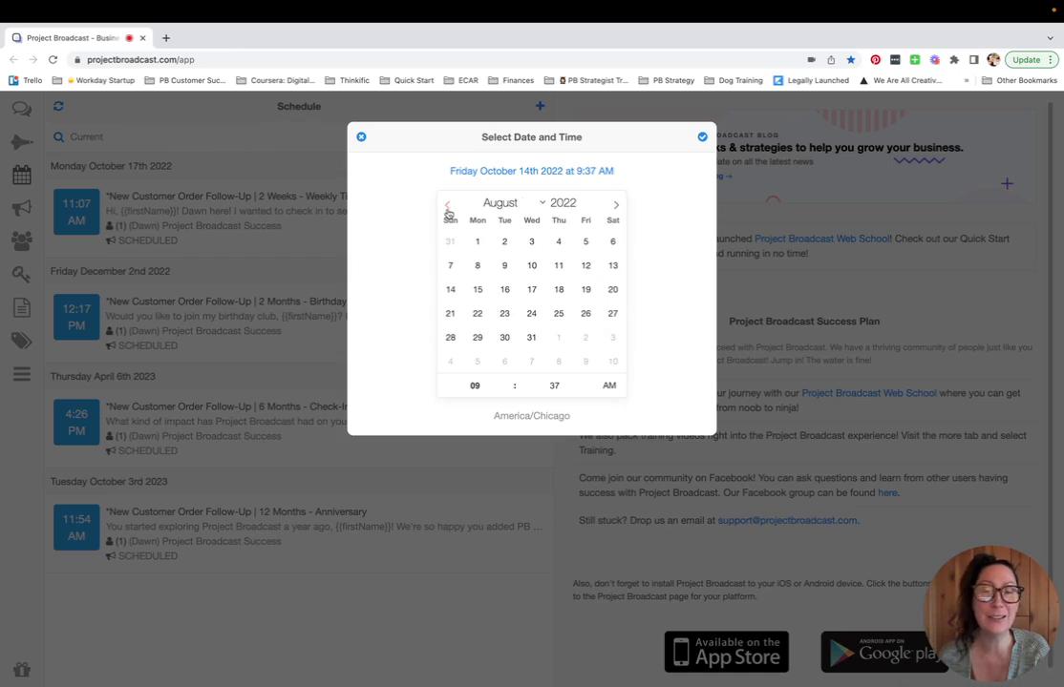
left_click(447, 206)
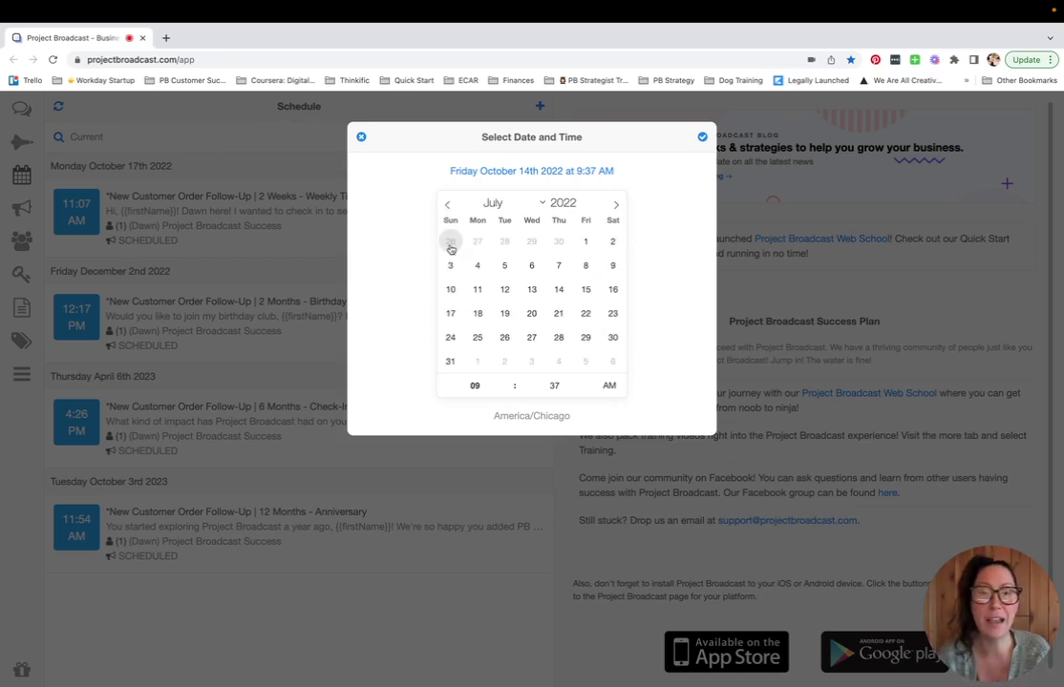
left_click(451, 244)
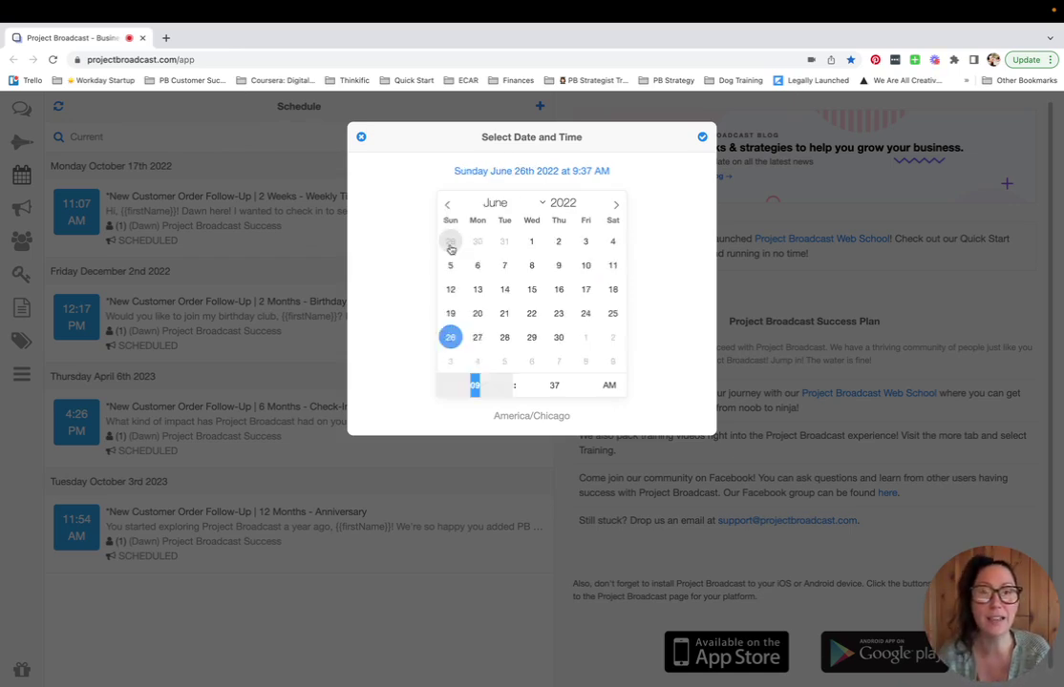
left_click(702, 139)
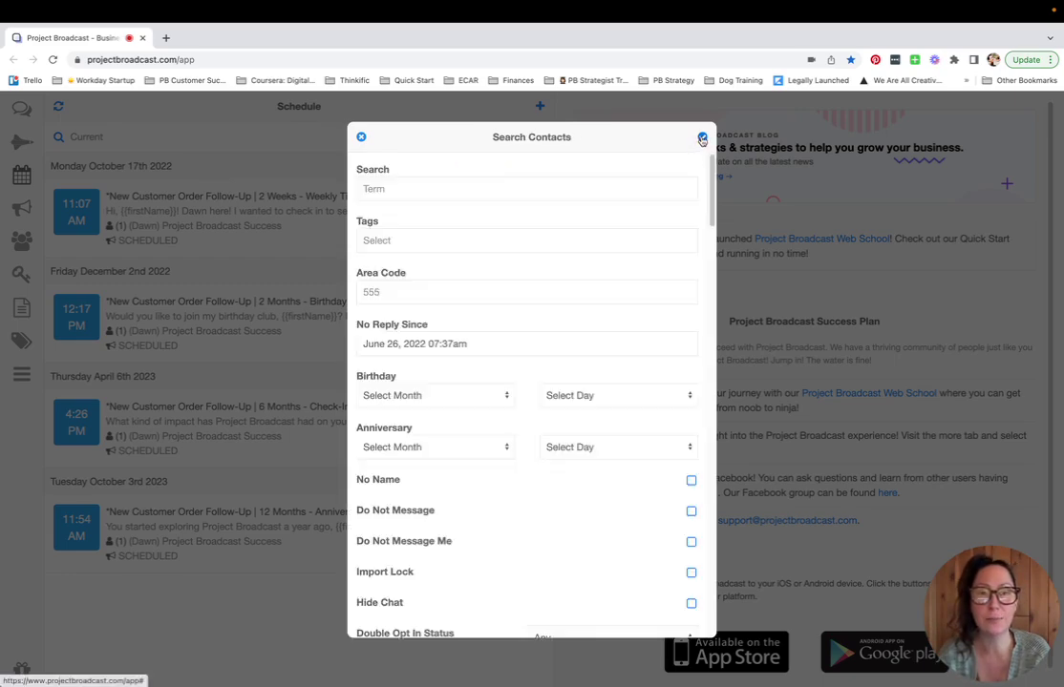
left_click(702, 139)
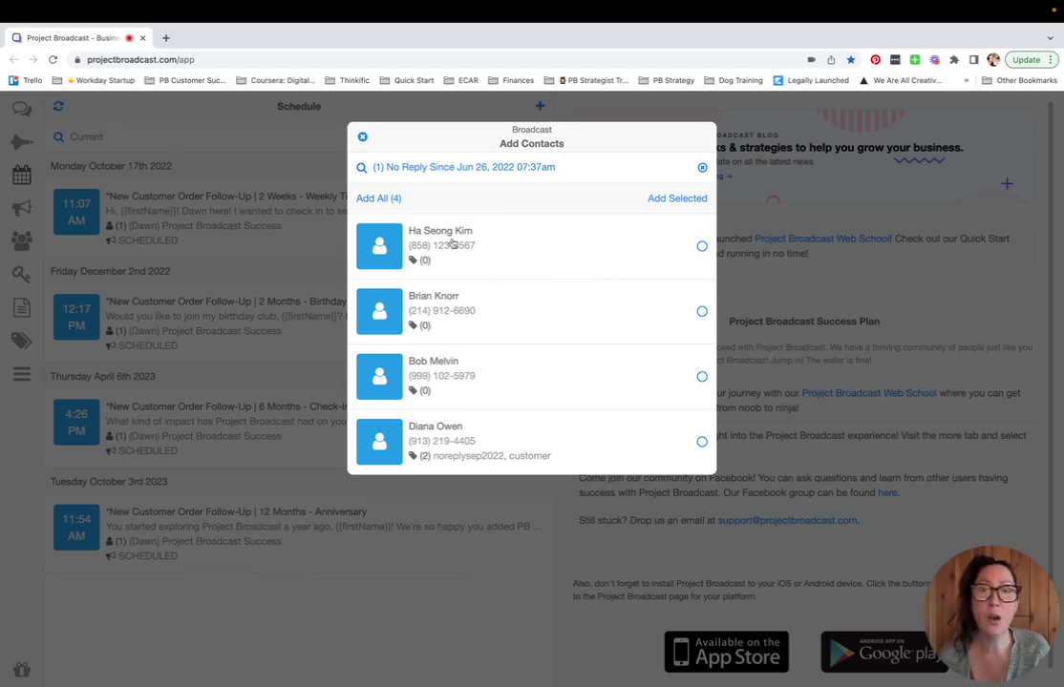
Add all four filtered contacts and schedule sending for Tuesday October 18 at 12:44 PM.
left_click(378, 200)
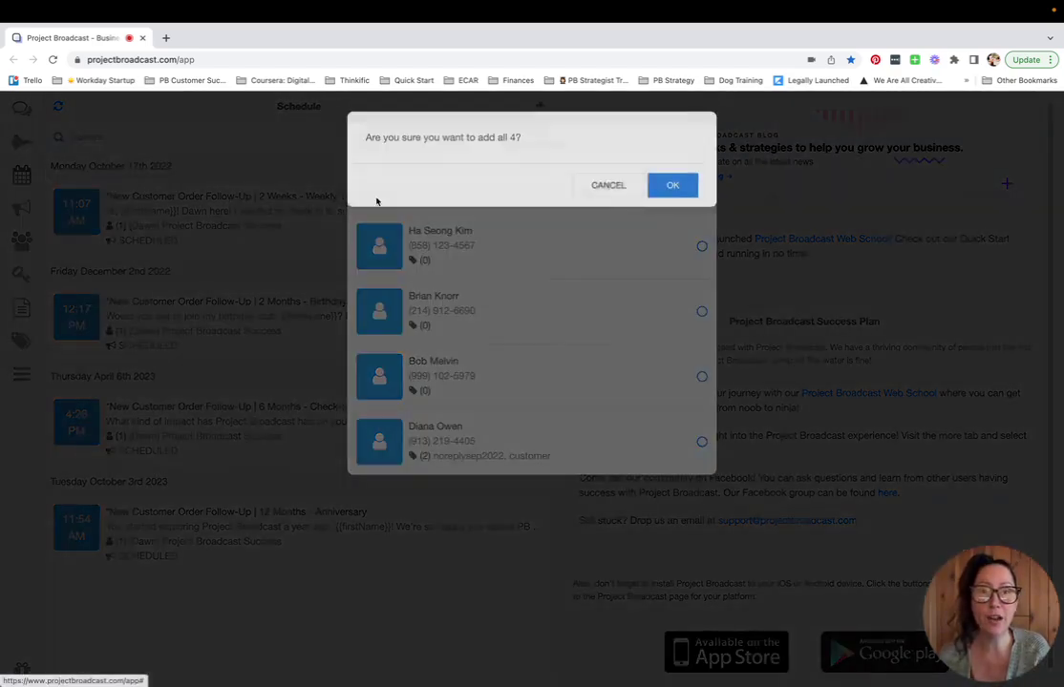
left_click(668, 195)
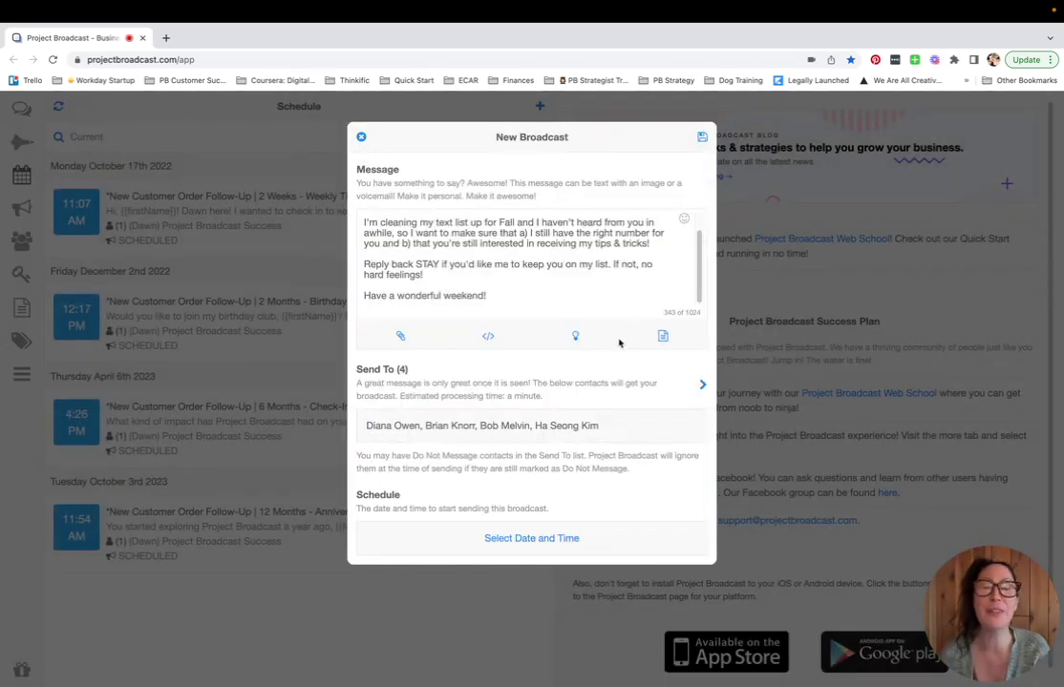
left_click(558, 541)
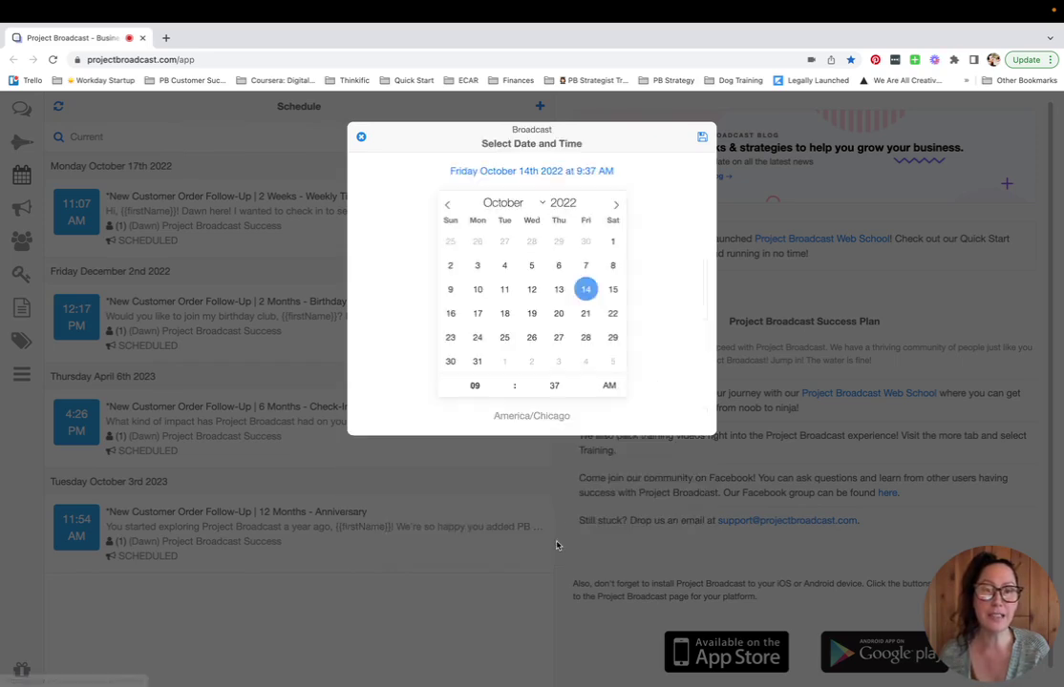
left_click(504, 313)
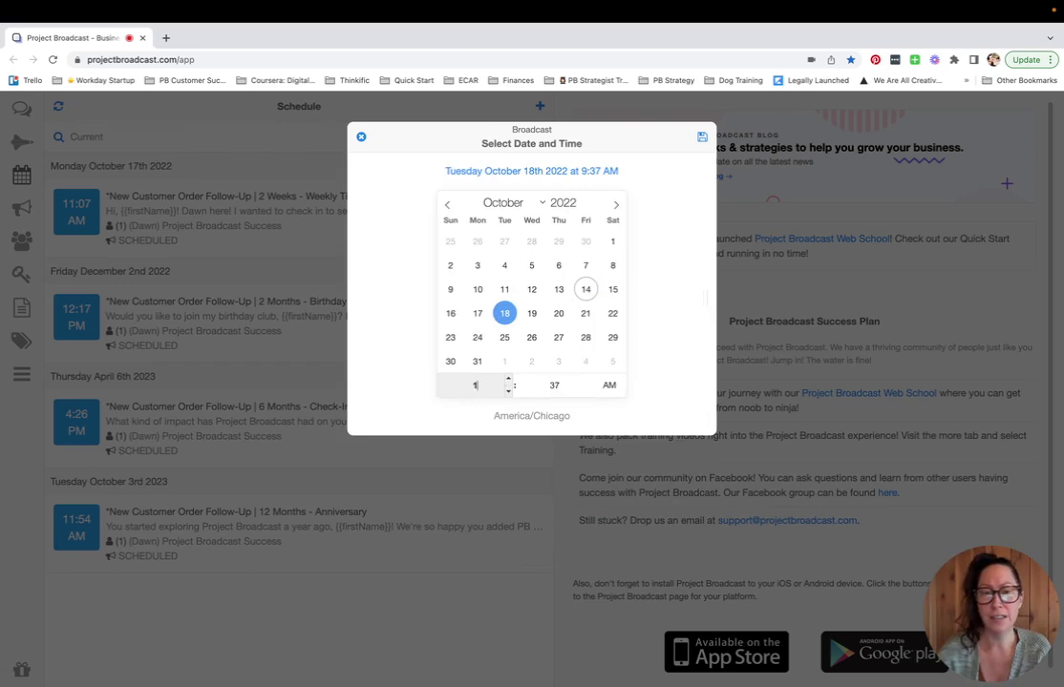
type("12")
left_click(546, 385)
type("44")
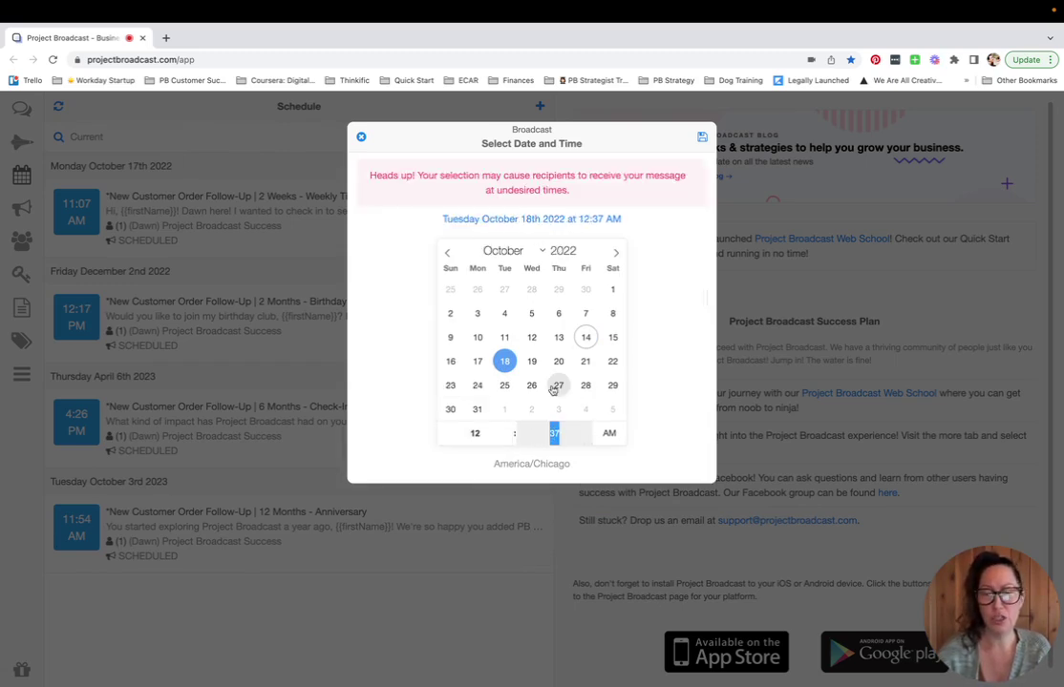
left_click(609, 436)
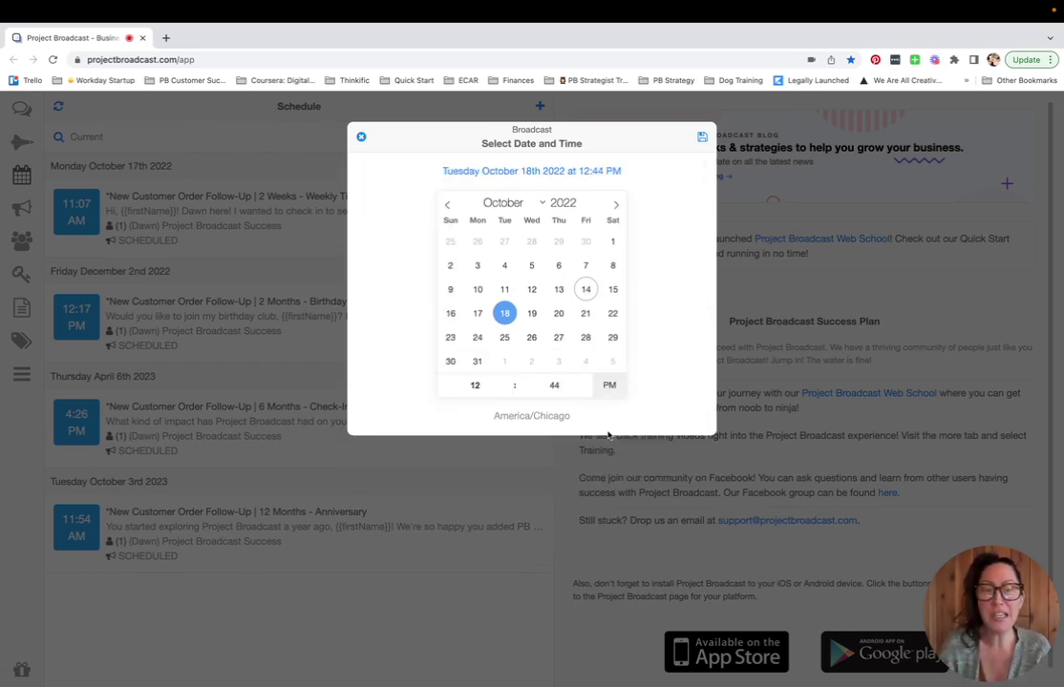
left_click(703, 138)
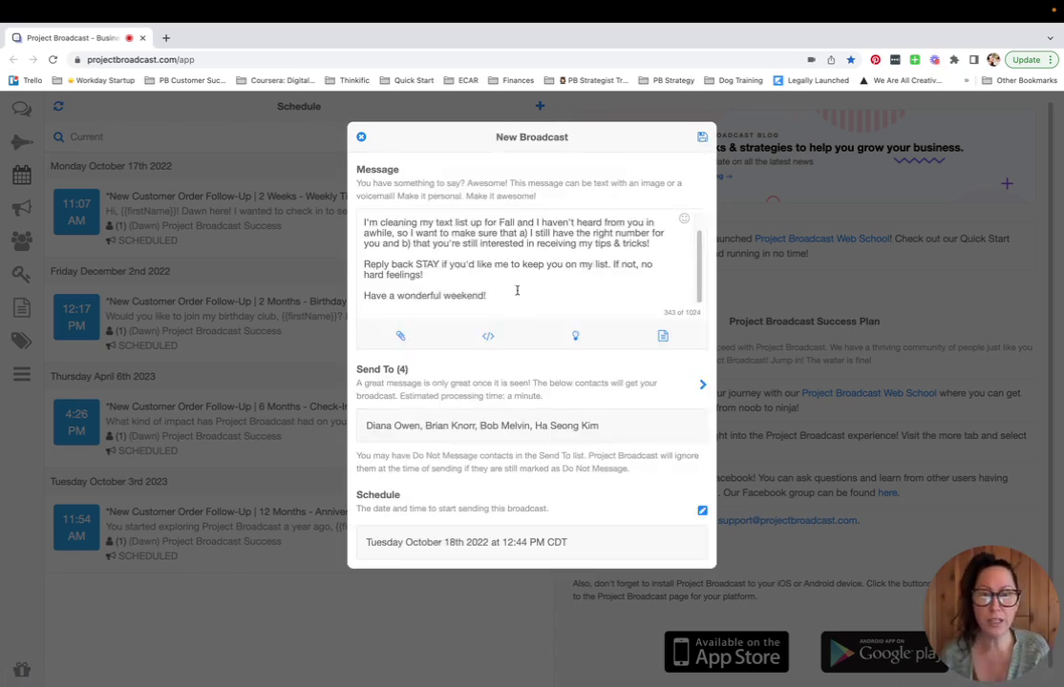
Review the message's deliverability insights, then return to the broadcast.
scroll(516, 277, "up", 1)
scroll(516, 277, "down", 1)
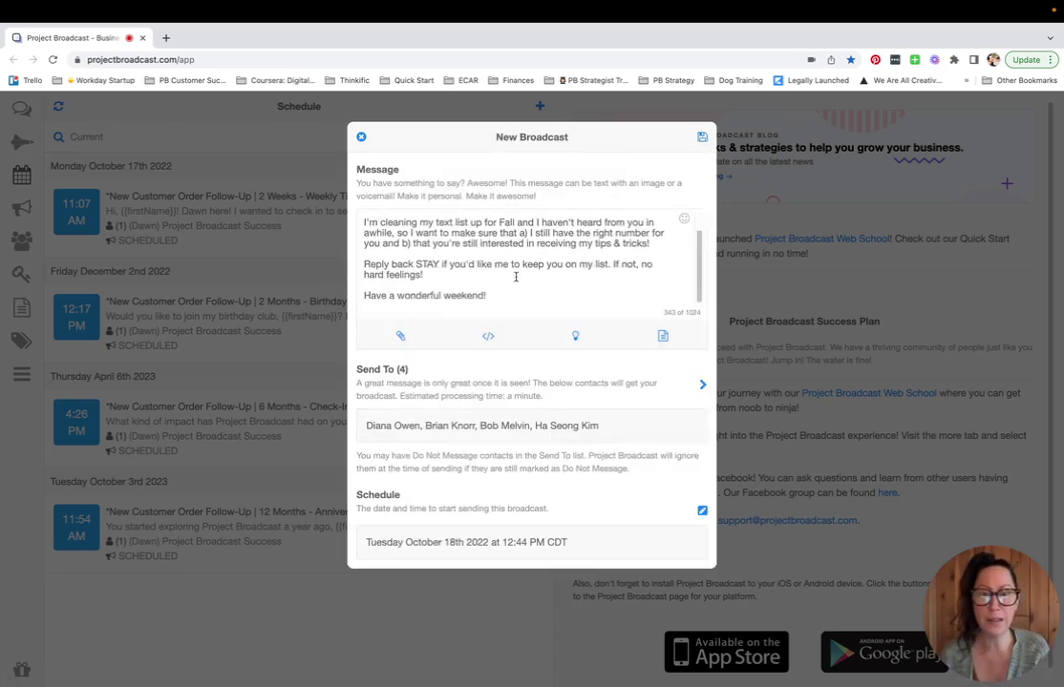
left_click(575, 337)
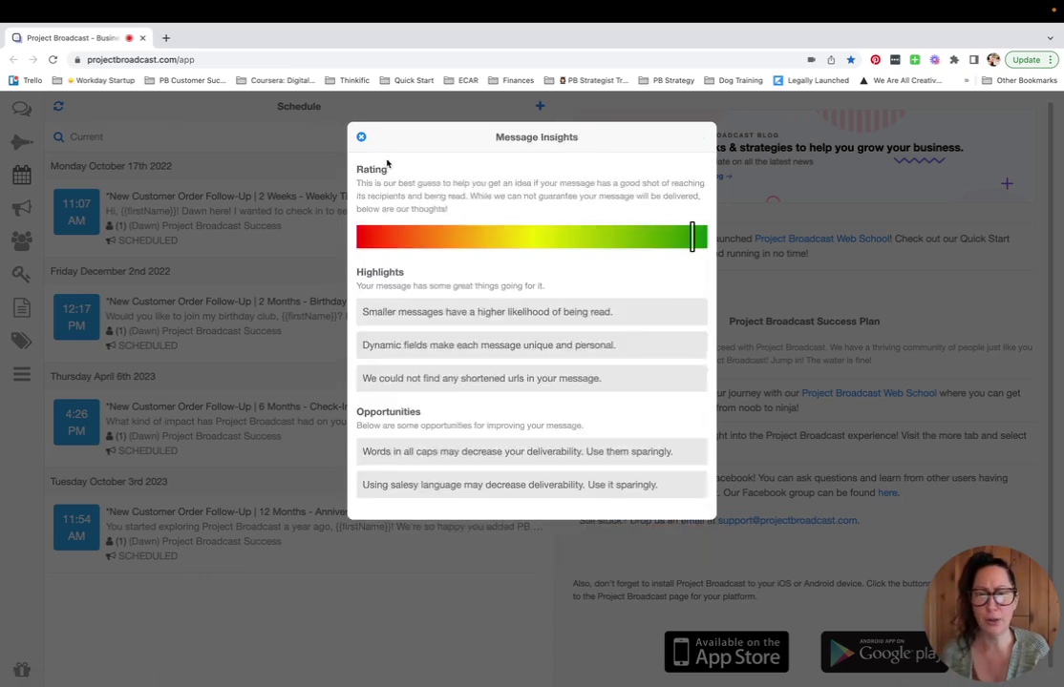
left_click(361, 138)
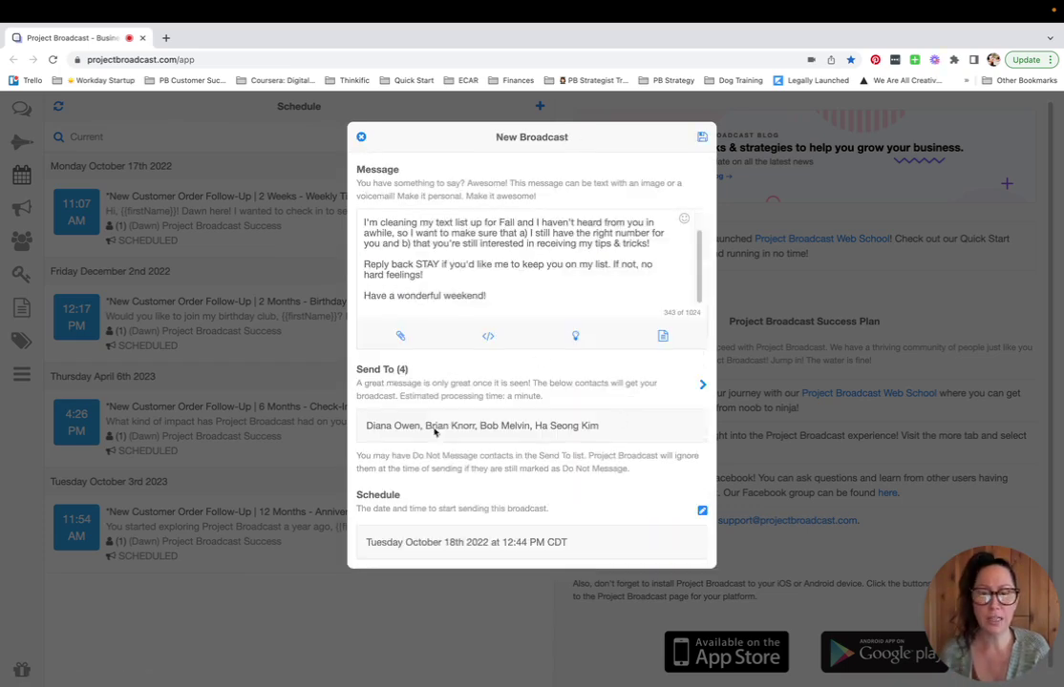
Save the broadcast so it is scheduled for Tuesday, October 18, 2022 at 12:44 PM.
left_click(701, 140)
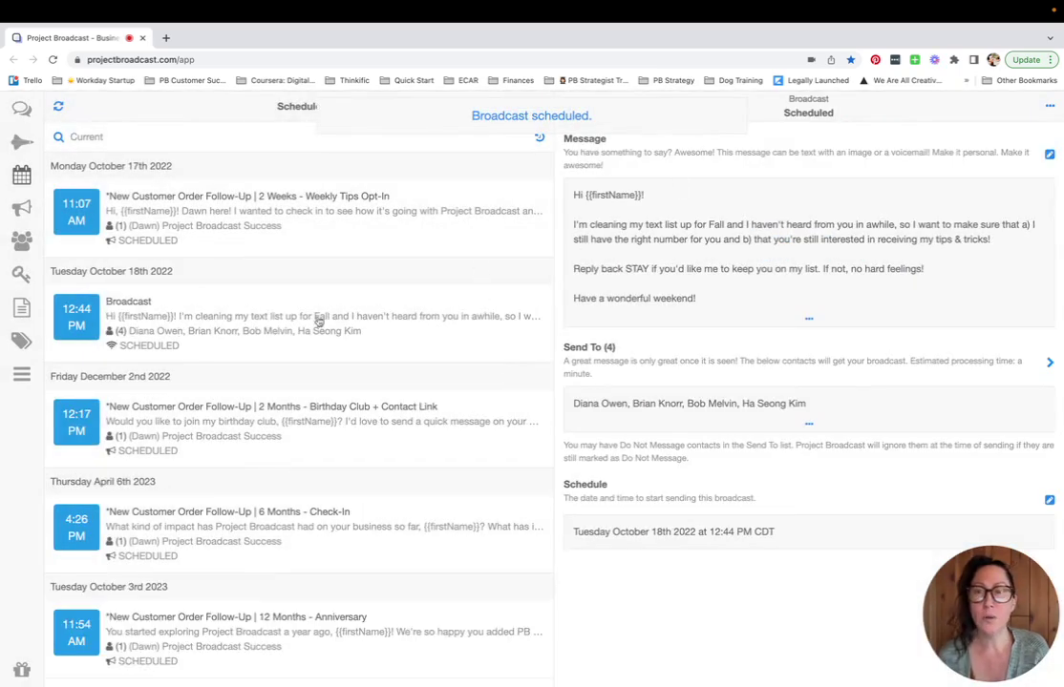